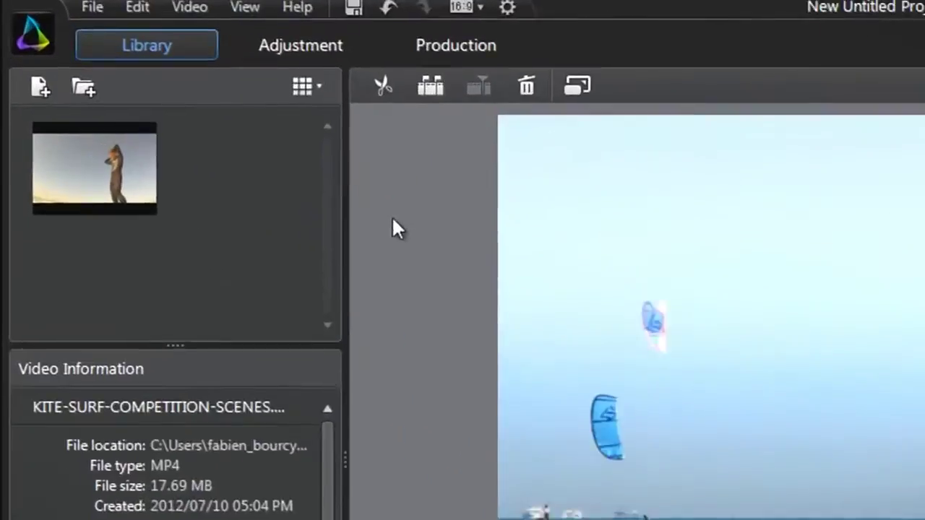
# Open the Adjustment module on the overexposed kite-surf clip
pyautogui.click(357, 44)
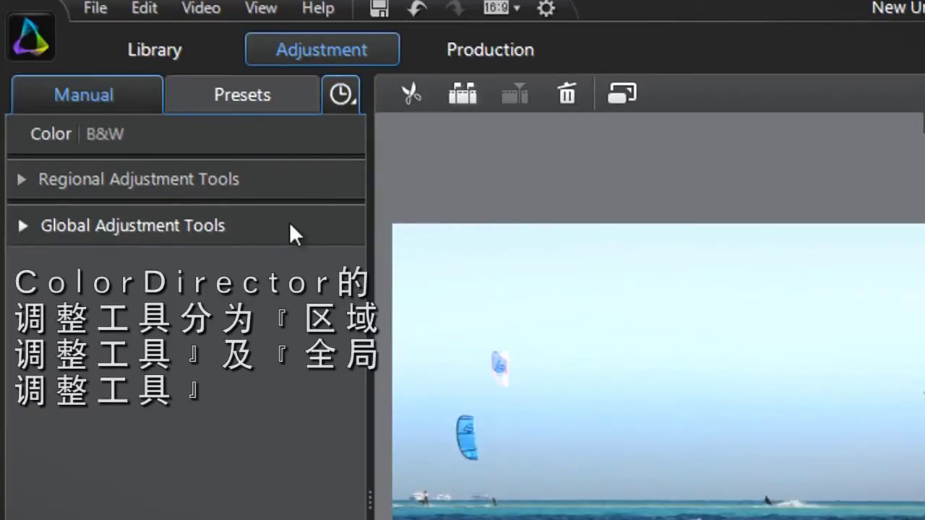
# Start a gradient mask from the Regional Adjustment Tools
pyautogui.click(296, 182)
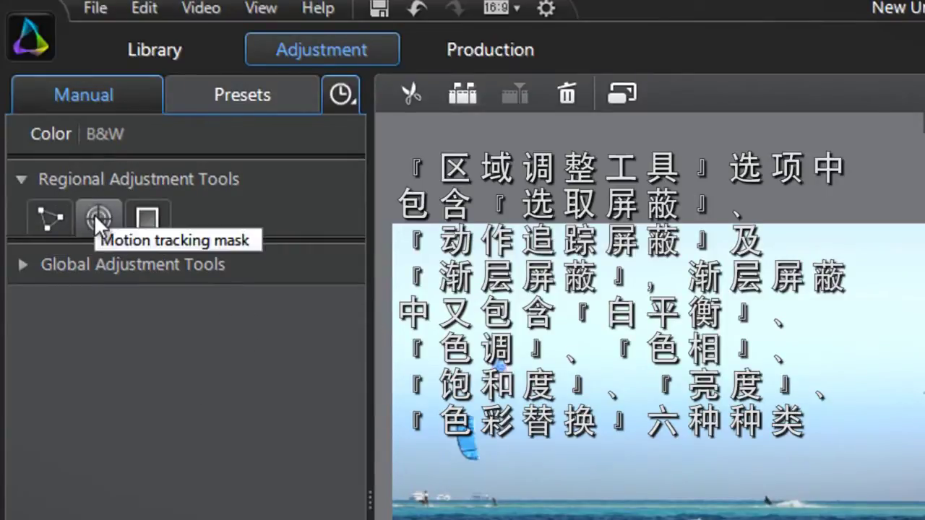
pyautogui.click(155, 213)
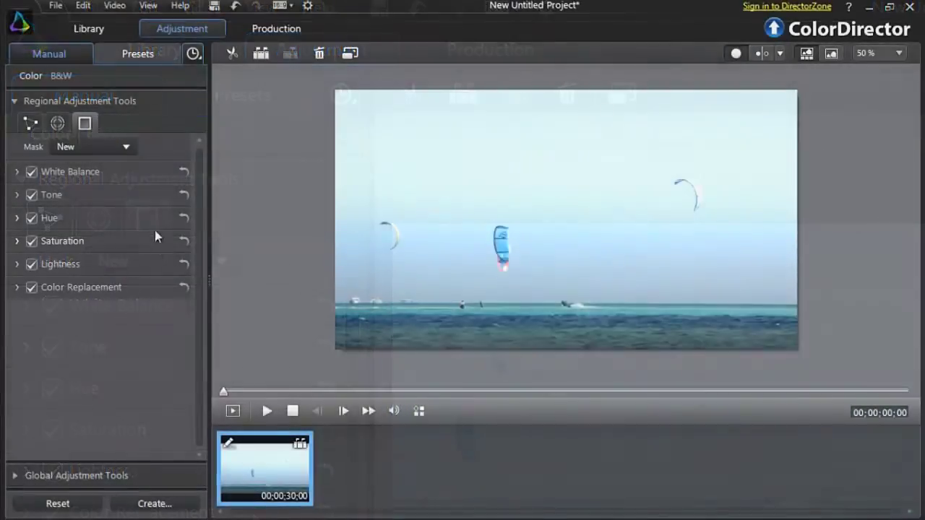
# Draw a new gradient from the top of the frame, tuned to fade above the horizon
pyautogui.click(197, 263)
pyautogui.click(109, 173)
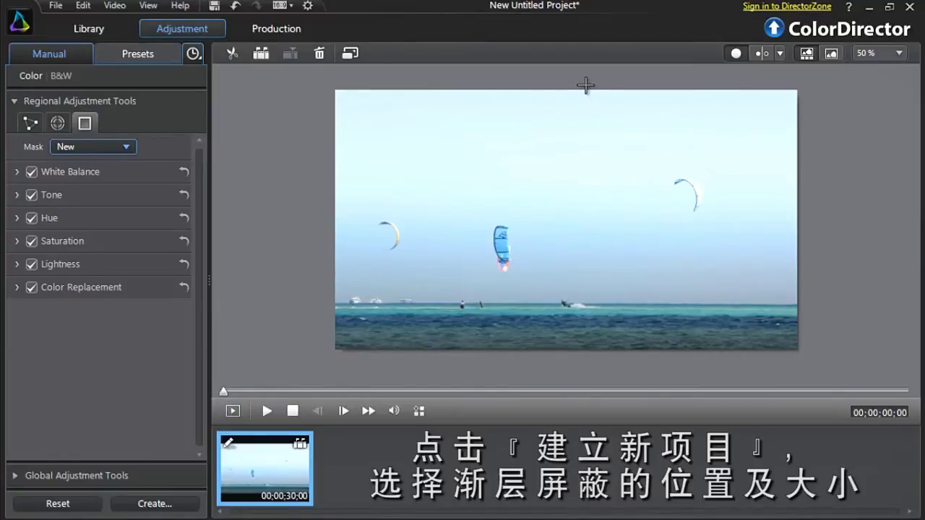
pyautogui.moveTo(585, 86); pyautogui.dragTo(592, 379)
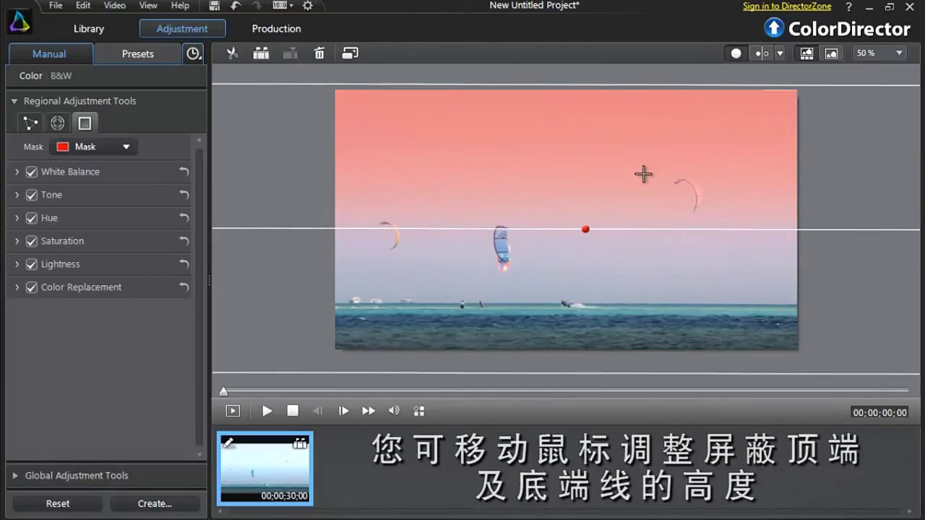
pyautogui.moveTo(614, 93); pyautogui.dragTo(614, 95)
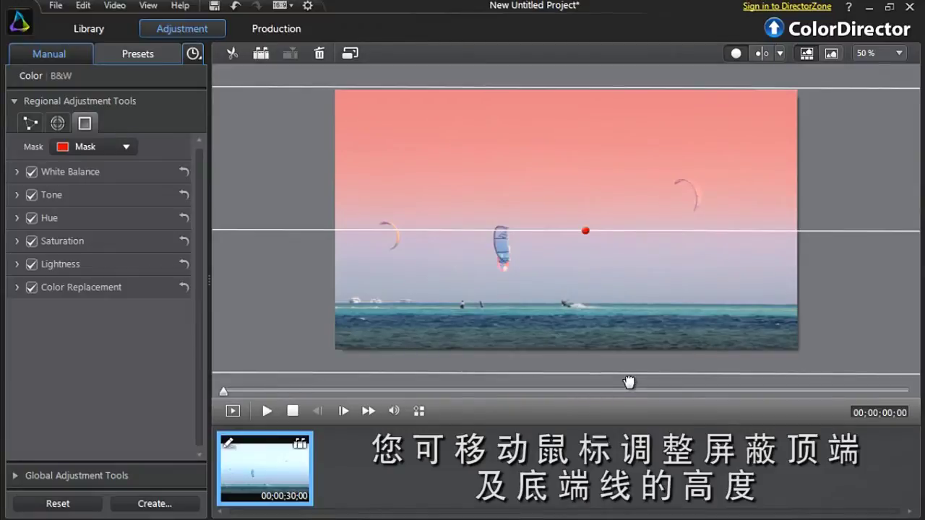
pyautogui.moveTo(629, 382)
pyautogui.mouseDown()
pyautogui.moveTo(632, 351)
pyautogui.moveTo(630, 382)
pyautogui.moveTo(629, 369)
pyautogui.mouseUp()
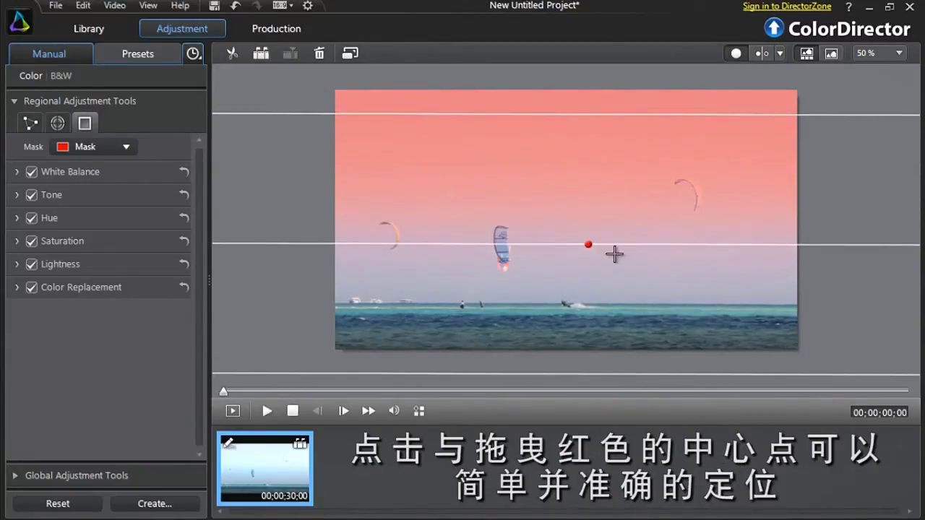
pyautogui.moveTo(589, 246)
pyautogui.mouseDown()
pyautogui.moveTo(588, 237)
pyautogui.moveTo(591, 247)
pyautogui.mouseUp()
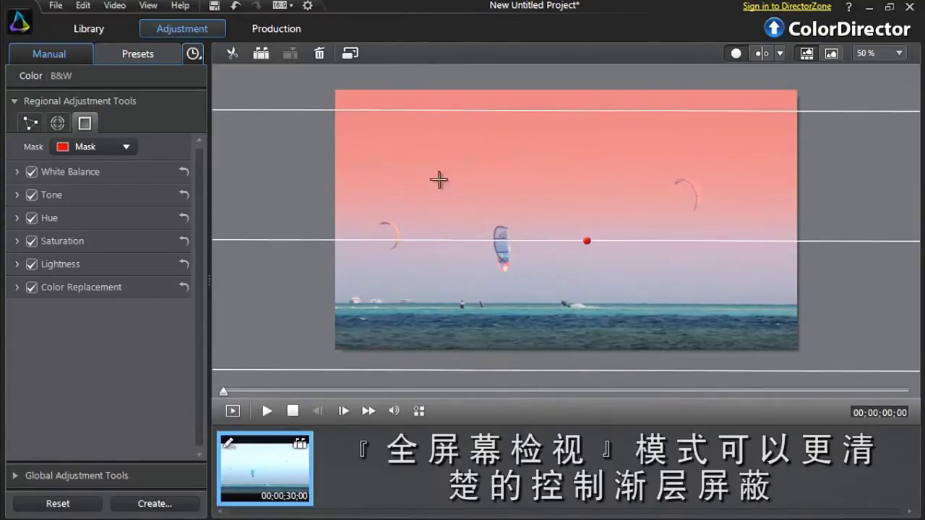
pyautogui.click(351, 53)
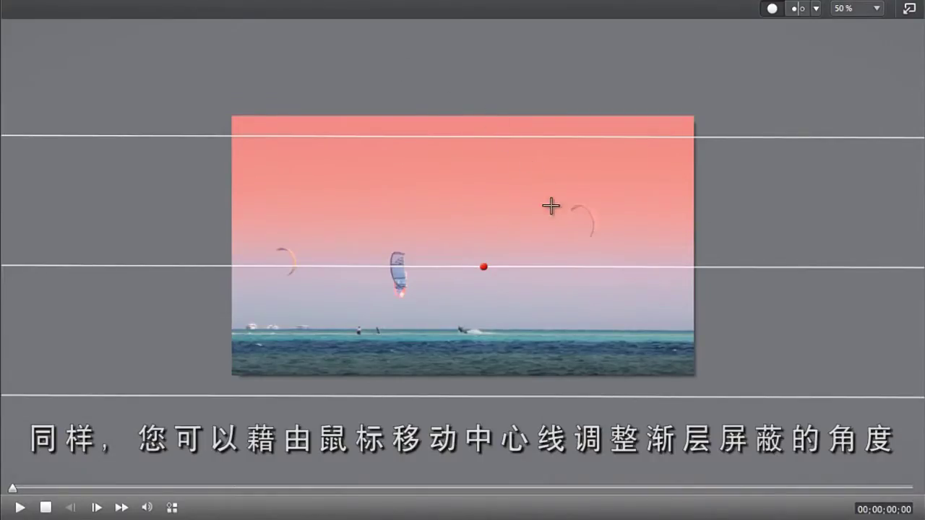
pyautogui.moveTo(566, 268); pyautogui.dragTo(586, 267)
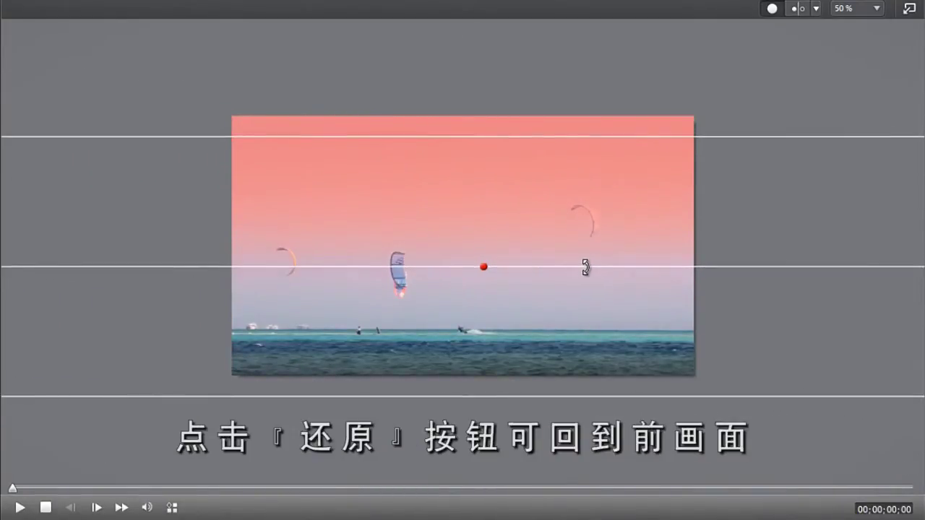
pyautogui.click(916, 9)
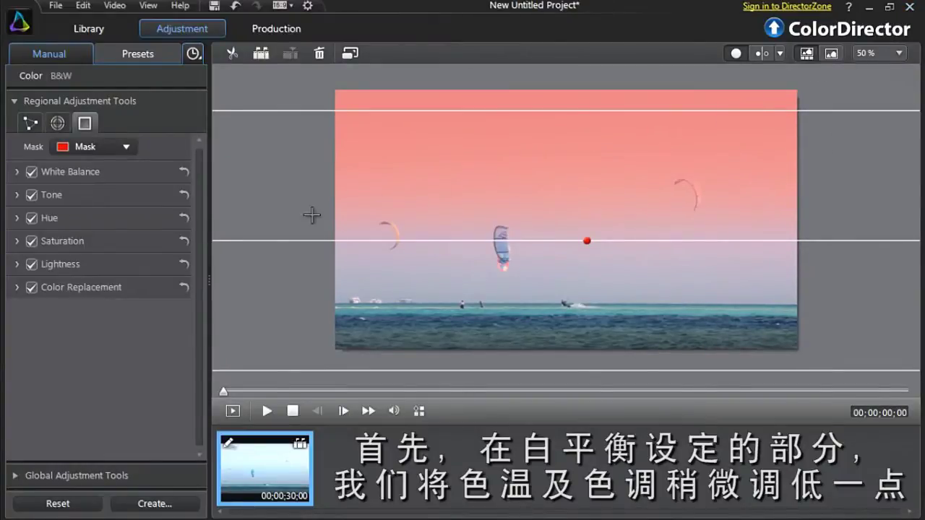
pyautogui.click(140, 172)
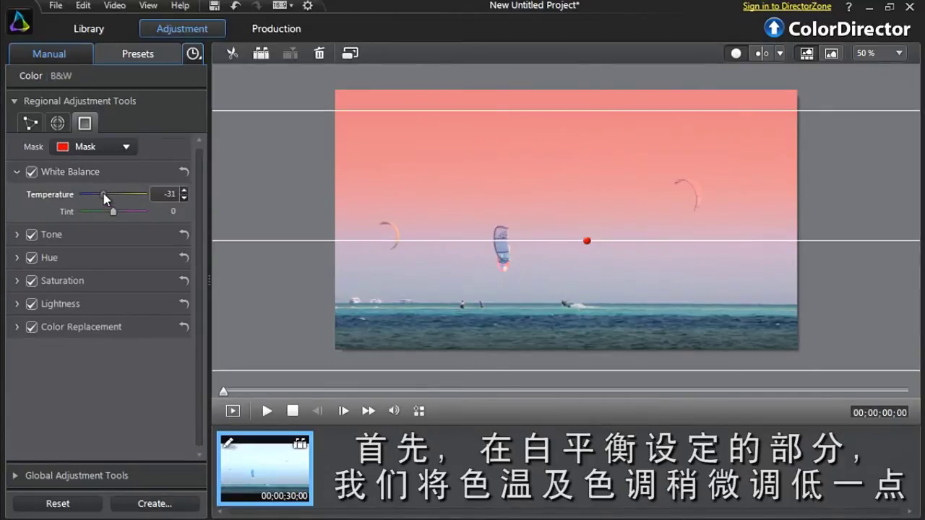
# Give the sky mask Temperature -36, Tint -43, Exposure -0.38, Vibrancy 40 and Saturation 24
pyautogui.moveTo(103, 194); pyautogui.dragTo(102, 214)
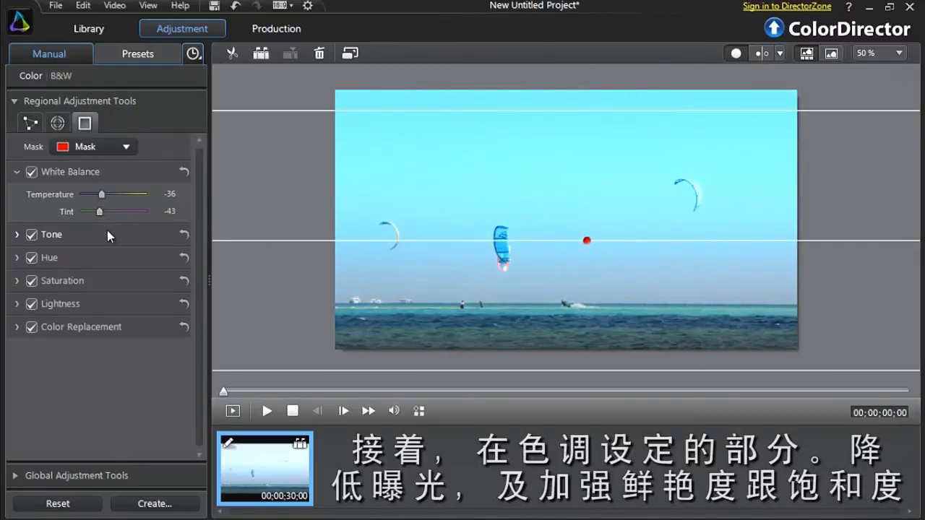
pyautogui.click(106, 234)
pyautogui.moveTo(113, 257); pyautogui.dragTo(111, 257)
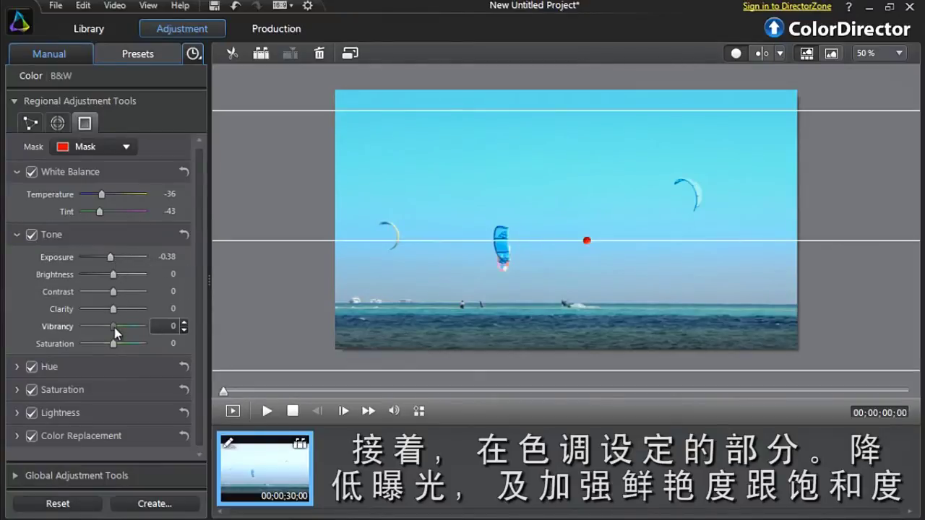
pyautogui.moveTo(120, 328); pyautogui.dragTo(120, 344)
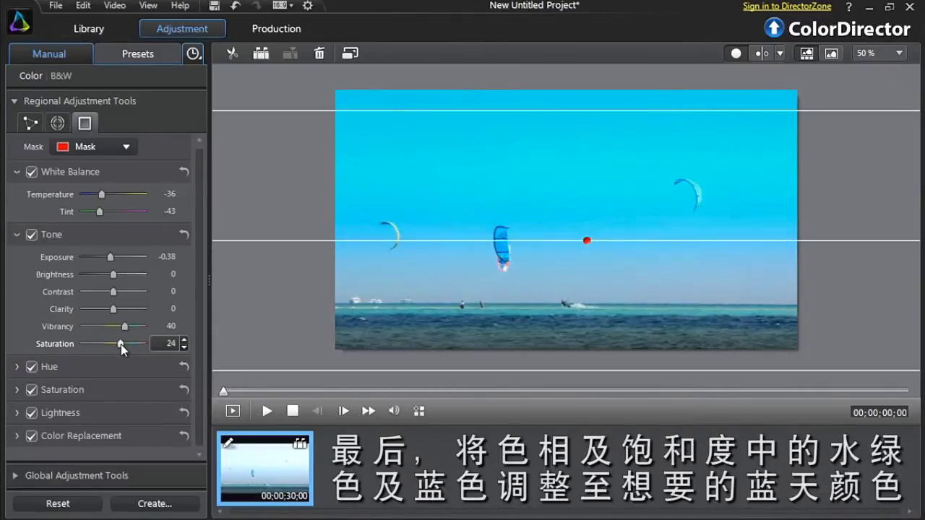
# Raise the Aqua and Blue hue values in the sky mask
pyautogui.click(121, 367)
pyautogui.scroll(-3, 191, 365)
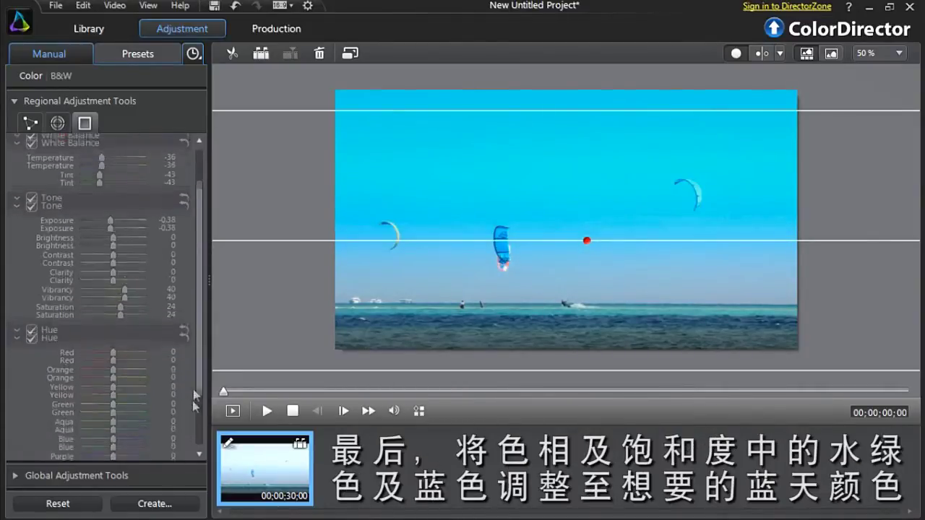
pyautogui.moveTo(115, 329); pyautogui.dragTo(119, 343)
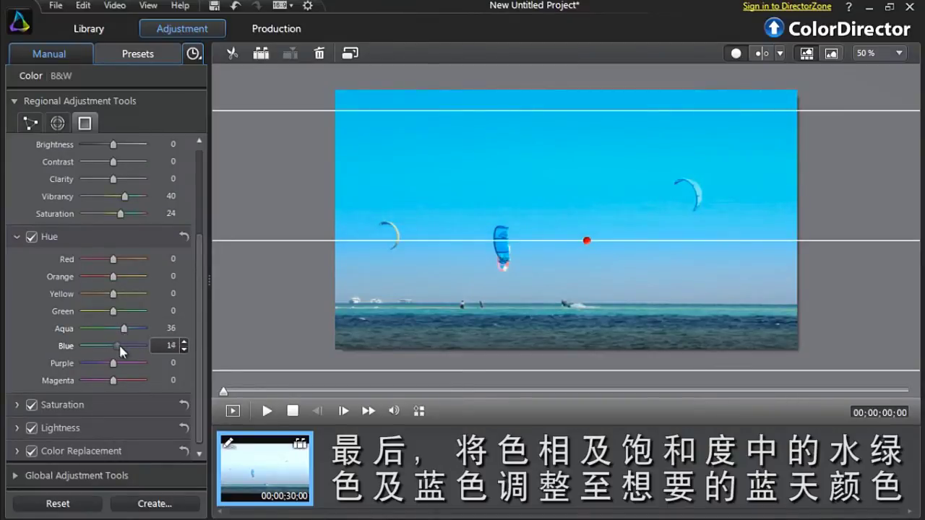
# Boost Aqua and Blue saturation, then play a before/after comparison
pyautogui.click(119, 403)
pyautogui.moveTo(197, 396); pyautogui.dragTo(192, 438)
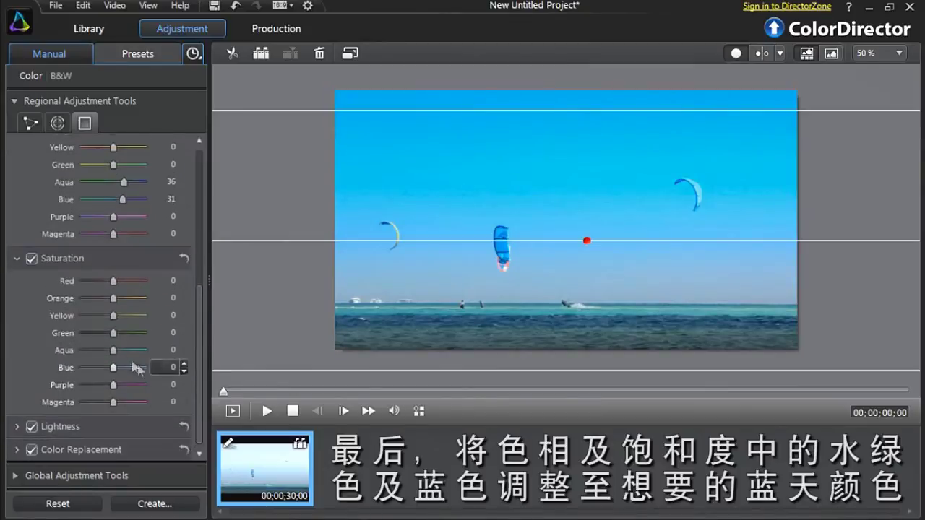
pyautogui.moveTo(119, 350); pyautogui.dragTo(121, 368)
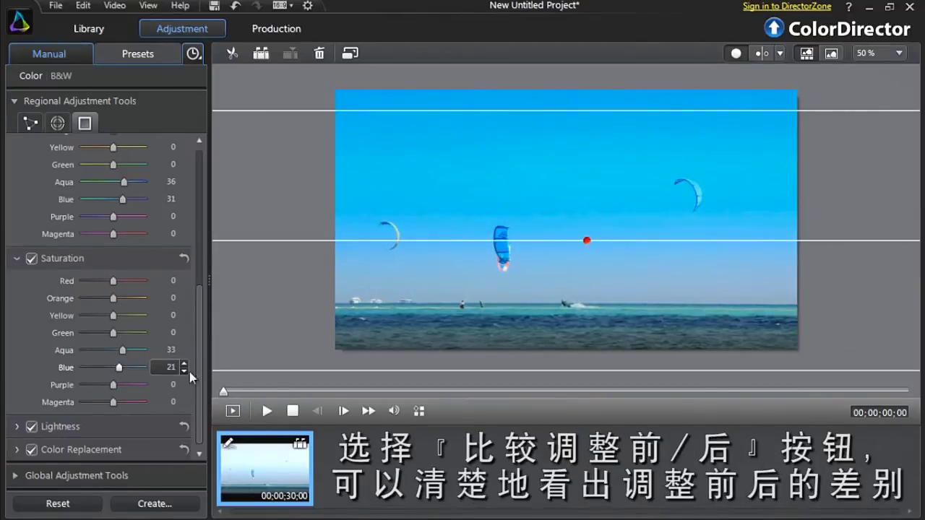
pyautogui.click(764, 52)
pyautogui.press('space')
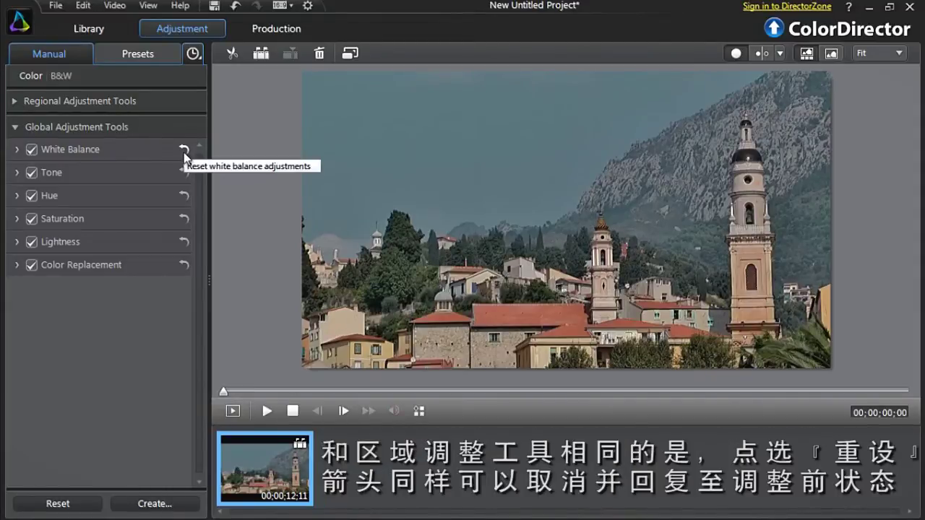
# Show the global Tone settings for the village clip
pyautogui.click(155, 171)
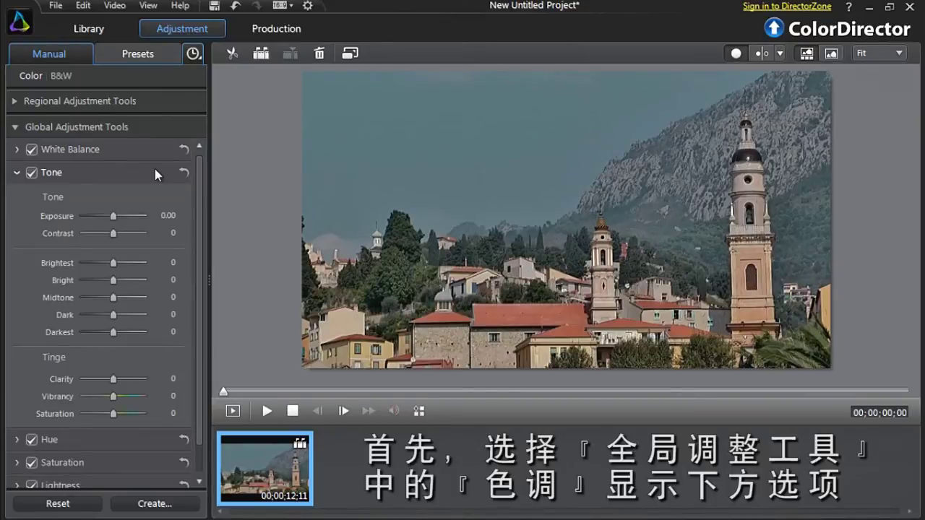
# Set the town clip's global Exposure 0.57, Brightest 43, Vibrancy 7 and Saturation 17
pyautogui.click(117, 218)
pyautogui.moveTo(117, 224); pyautogui.dragTo(117, 221)
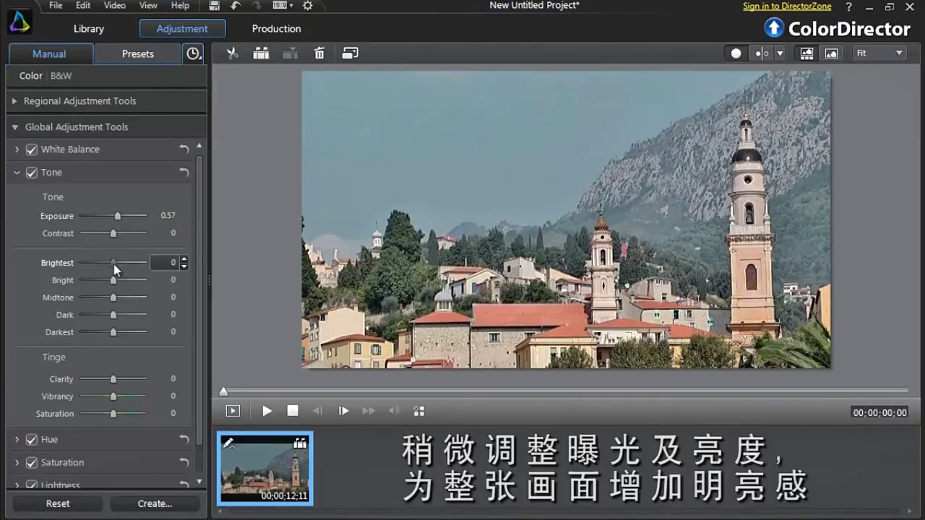
pyautogui.moveTo(120, 265); pyautogui.dragTo(126, 265)
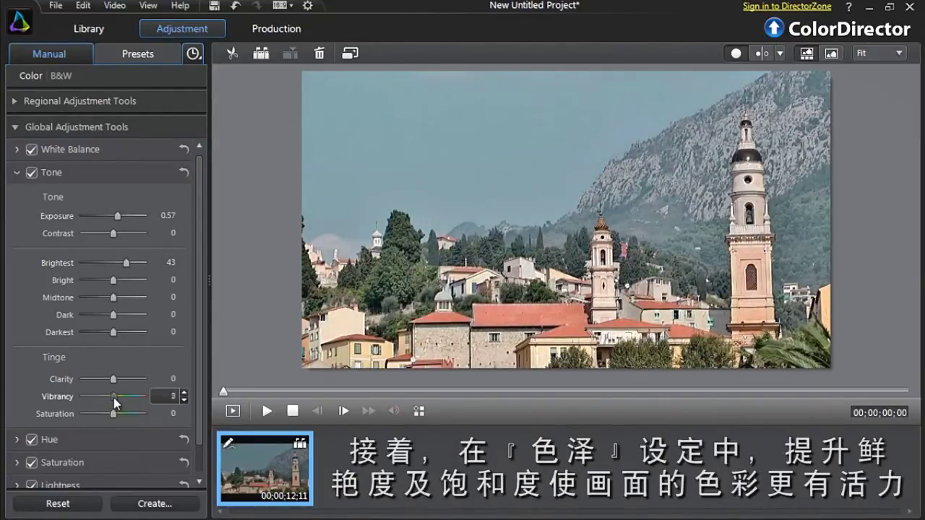
pyautogui.moveTo(123, 398)
pyautogui.mouseDown()
pyautogui.moveTo(112, 398)
pyautogui.moveTo(120, 414)
pyautogui.mouseUp()
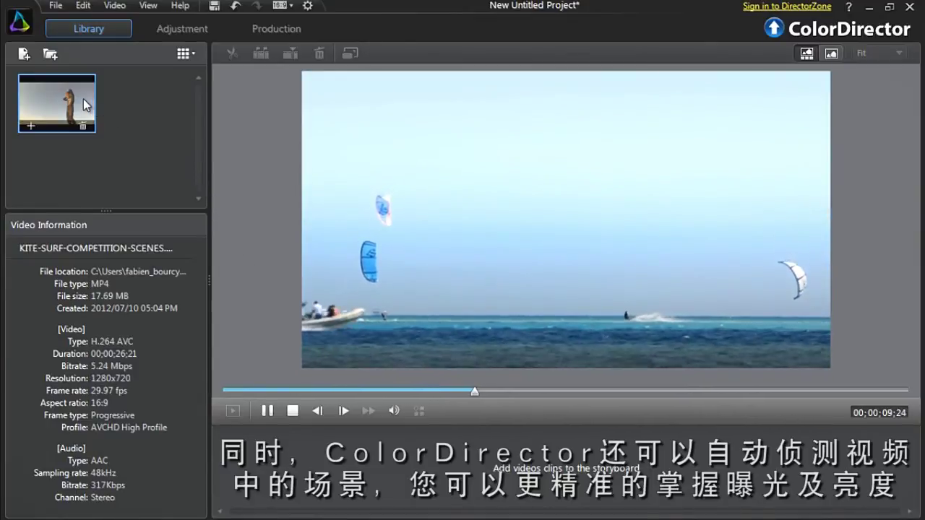
# Place the 26-second kite-surf clip onto the storyboard from the library
pyautogui.moveTo(85, 105); pyautogui.dragTo(254, 486)
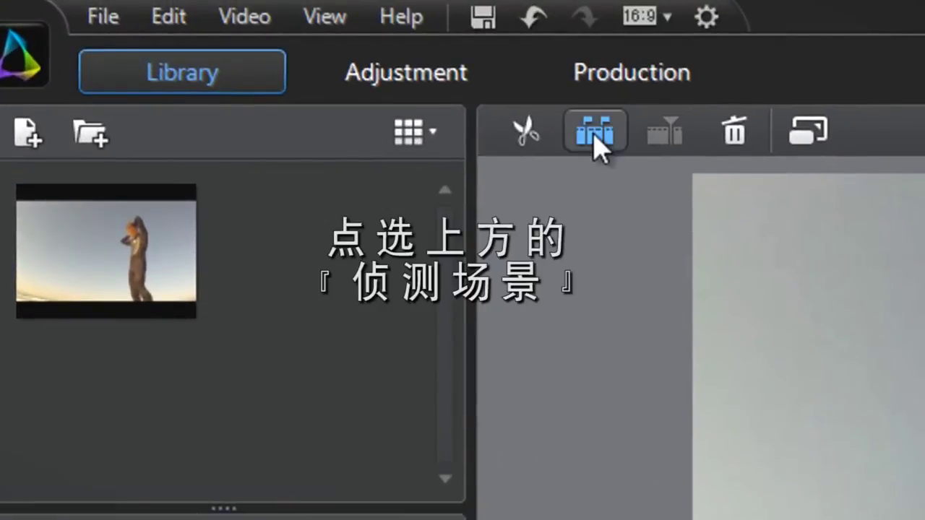
# Run scene detection on the kite-surf clip at sensitivity 95
pyautogui.click(594, 134)
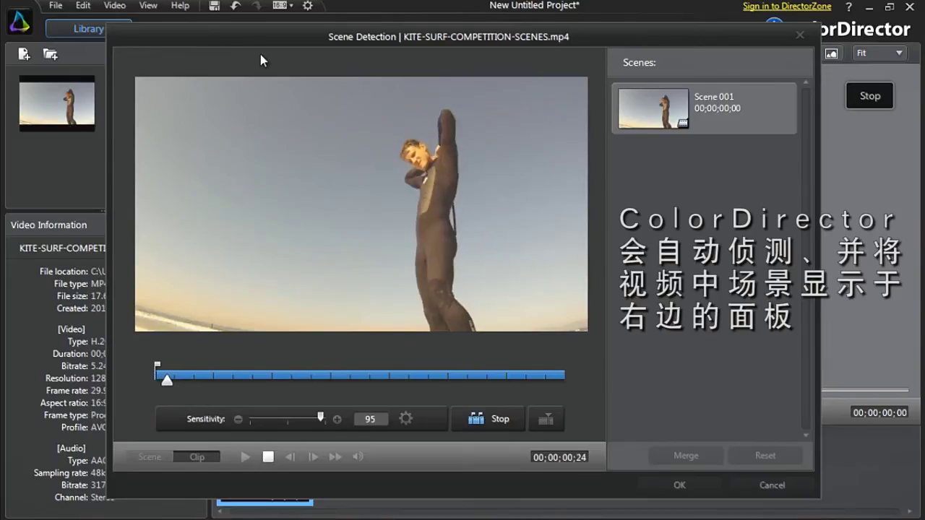